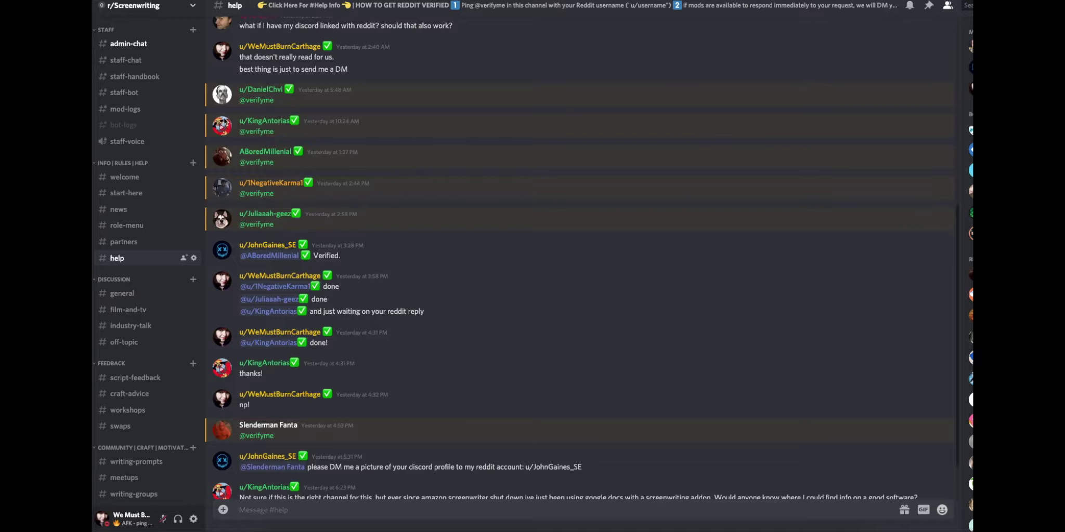
# Step: Review Dyno's getting-started steps in #welcome and open the tiny.cc nickname-change link
pyautogui.click(130, 178)
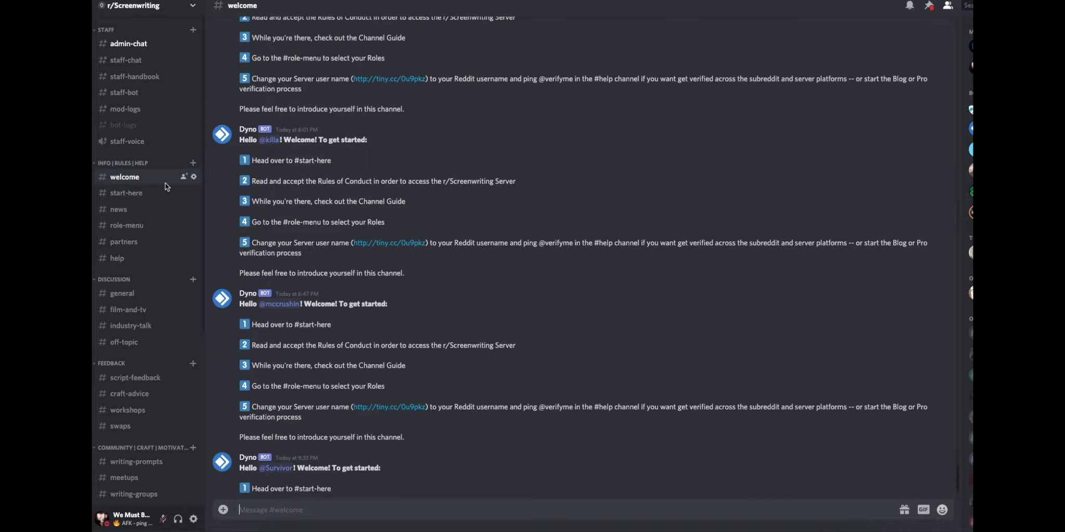
pyautogui.moveTo(405, 438)
pyautogui.mouseDown()
pyautogui.moveTo(308, 437)
pyautogui.moveTo(207, 302)
pyautogui.mouseUp()
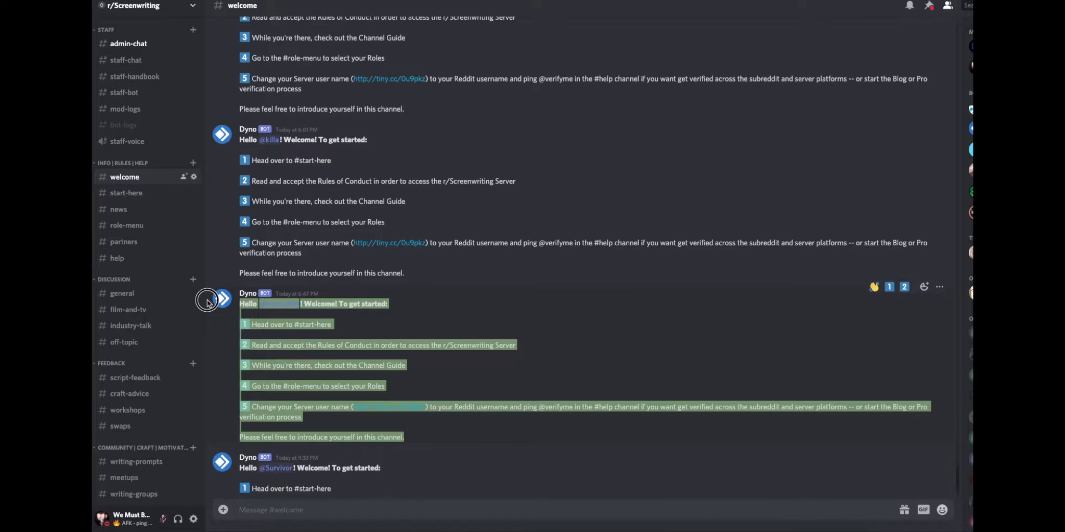
pyautogui.click(436, 426)
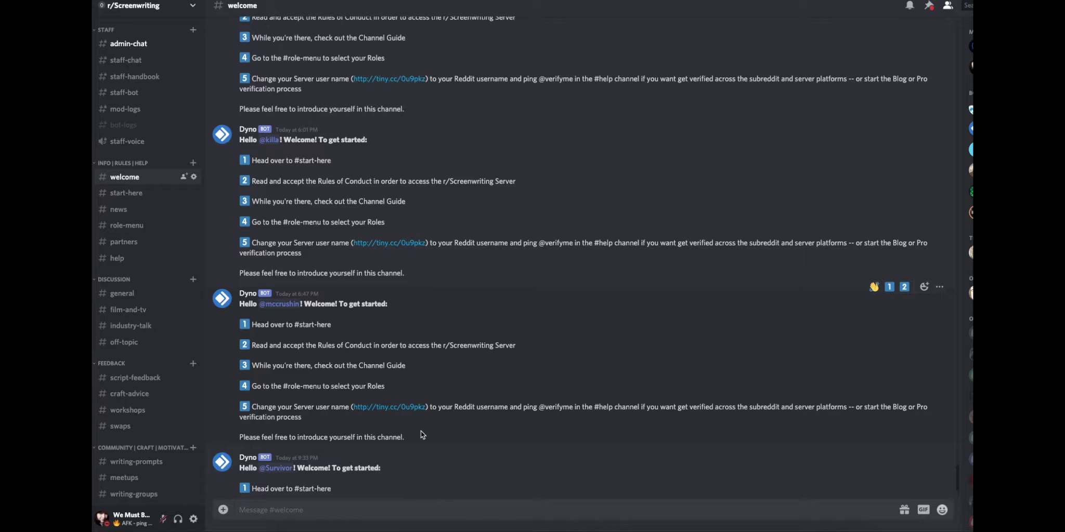
pyautogui.click(419, 408)
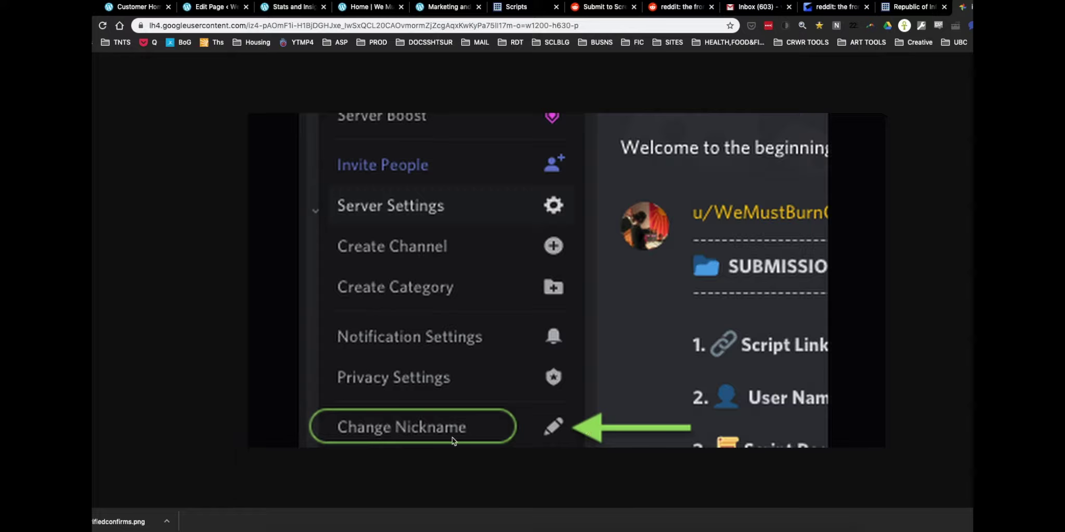
# Step: Return to Discord after viewing the Change Nickname guide image in Chrome
pyautogui.click(420, 526)
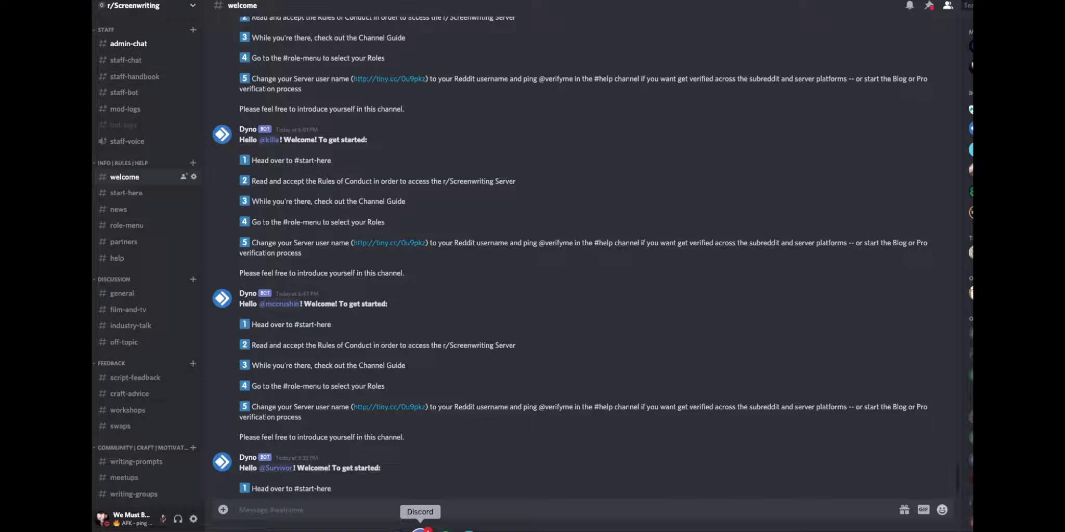
pyautogui.click(195, 6)
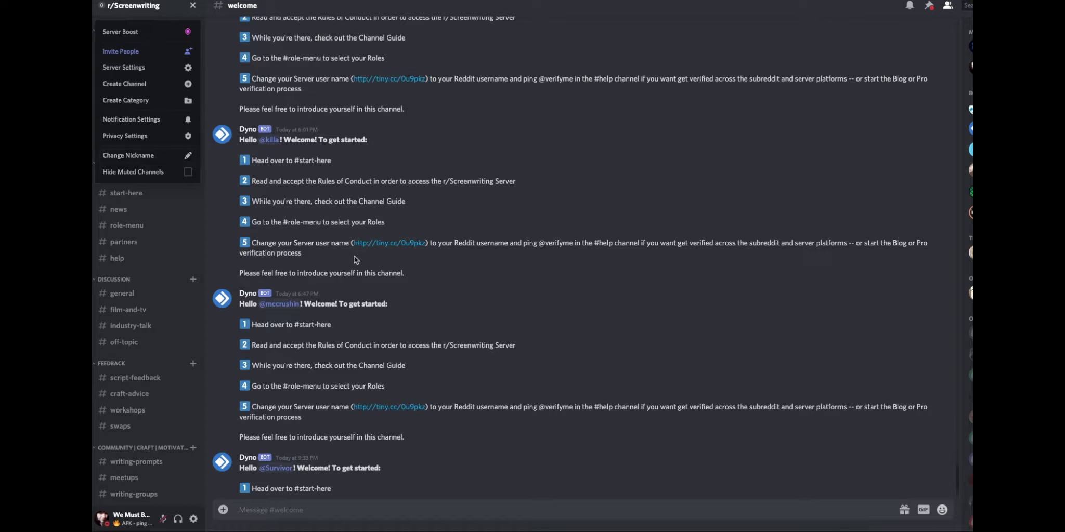
pyautogui.click(330, 509)
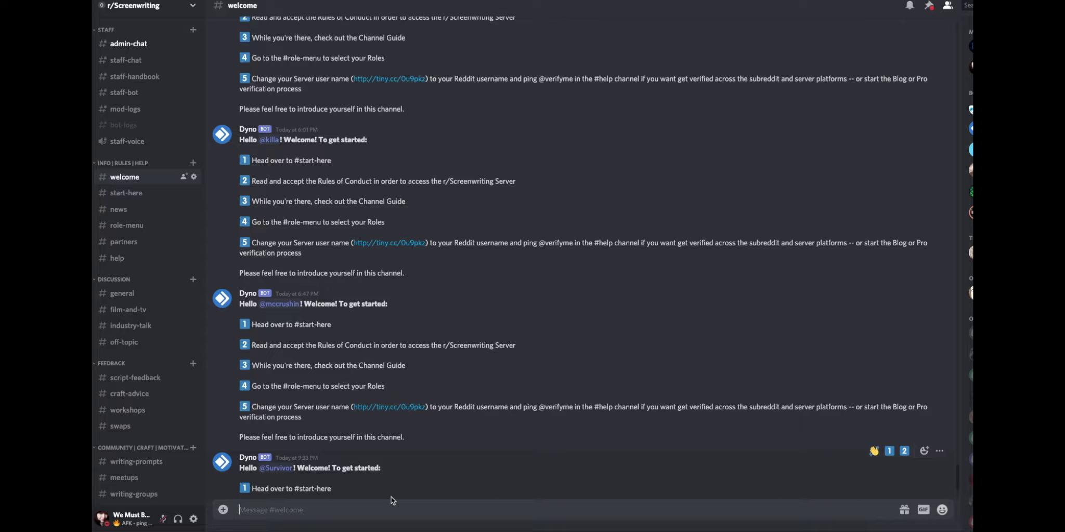
pyautogui.click(117, 258)
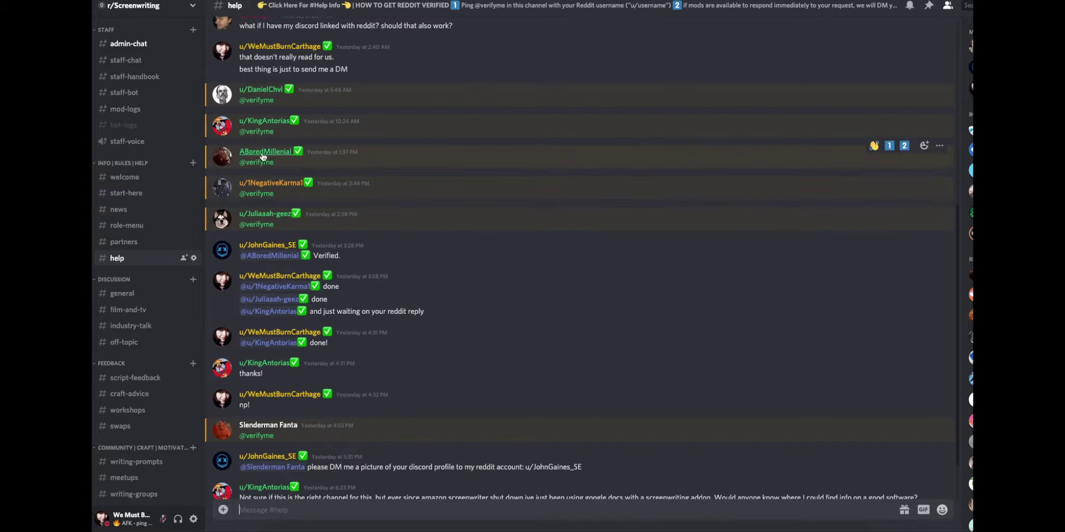
pyautogui.moveTo(275, 227); pyautogui.dragTo(237, 227)
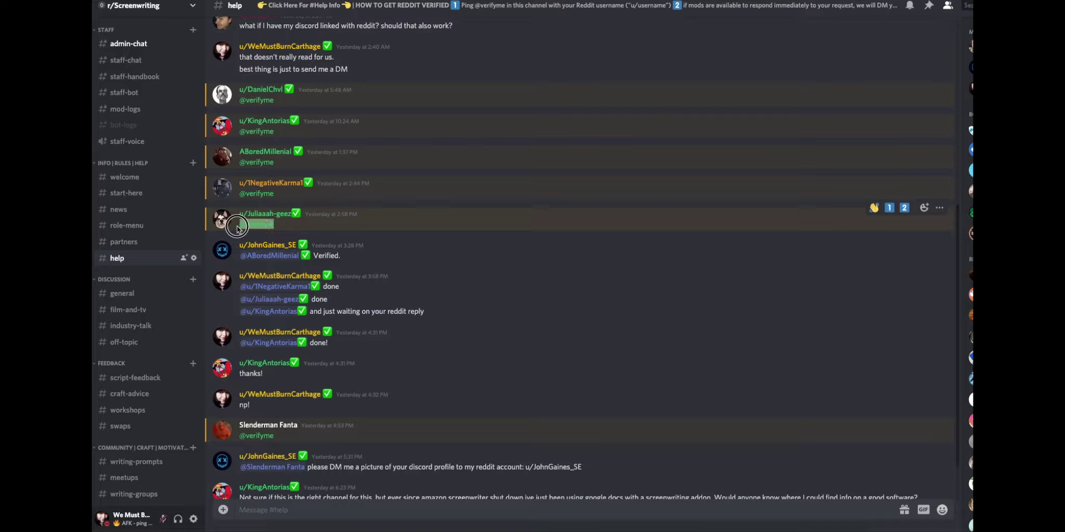
pyautogui.click(509, 258)
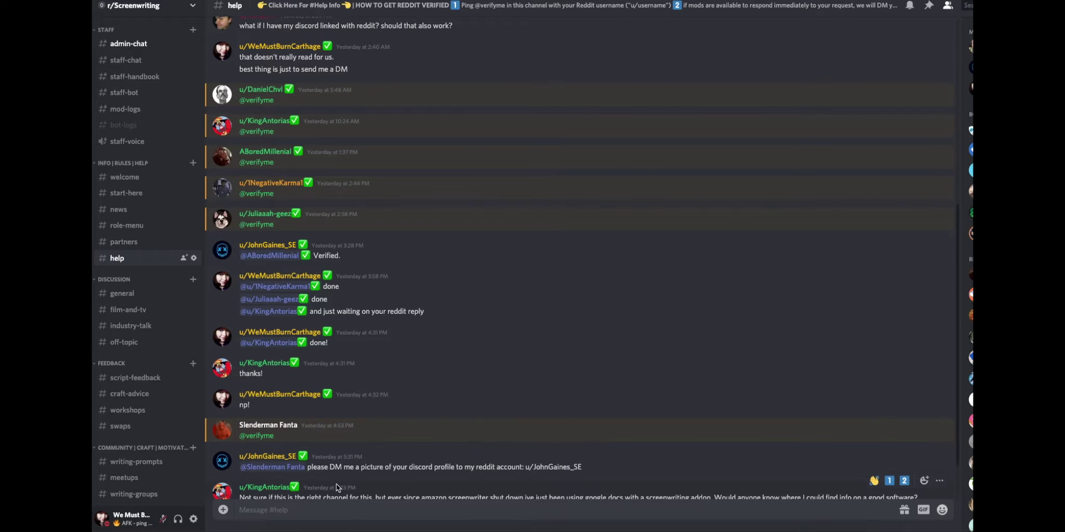
# Step: Show the Gyazo screenshot of Reddit inbox replies confirming Discord verification in Chrome
pyautogui.click(310, 530)
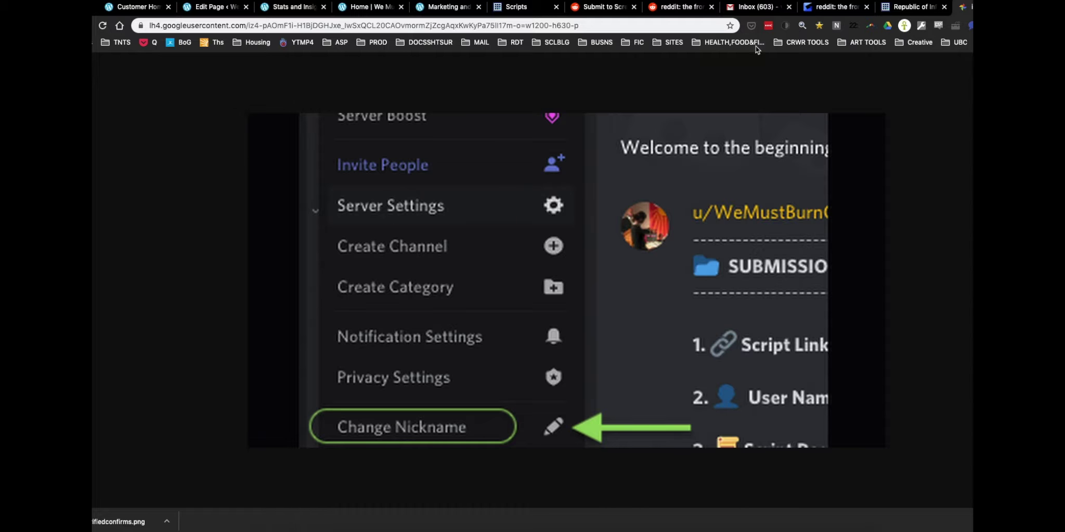
pyautogui.click(837, 7)
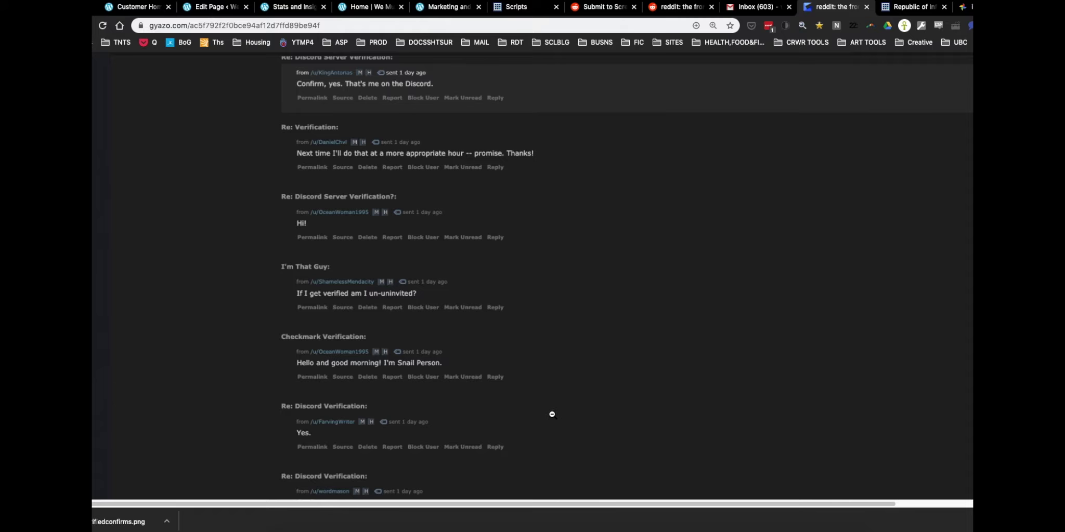
pyautogui.click(426, 529)
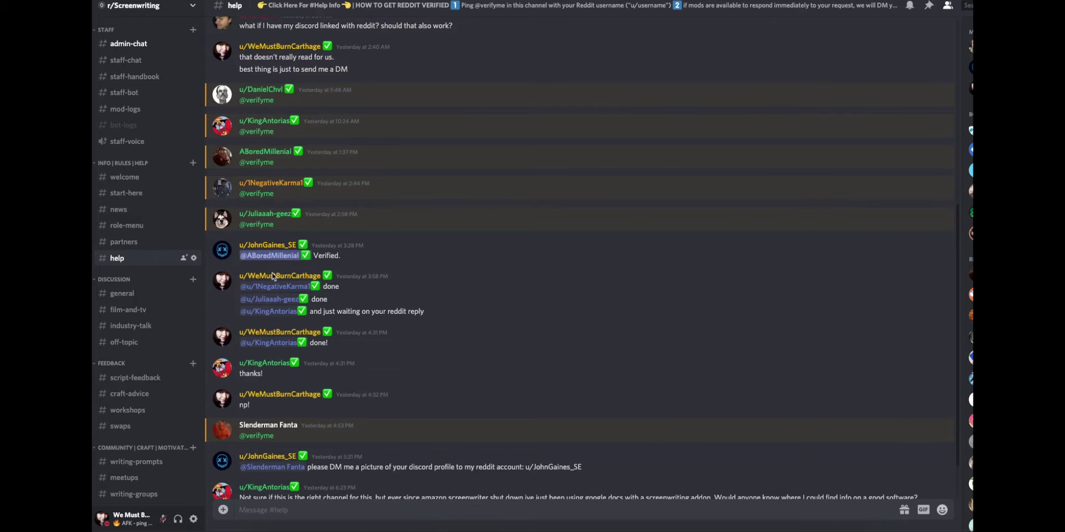